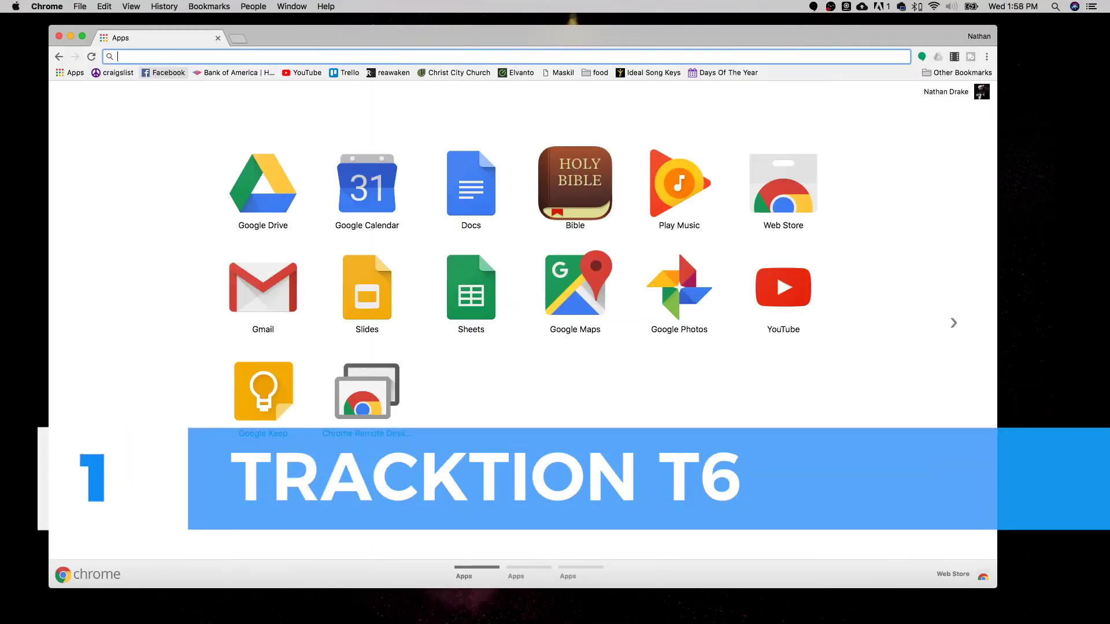
pyautogui.write('www.')
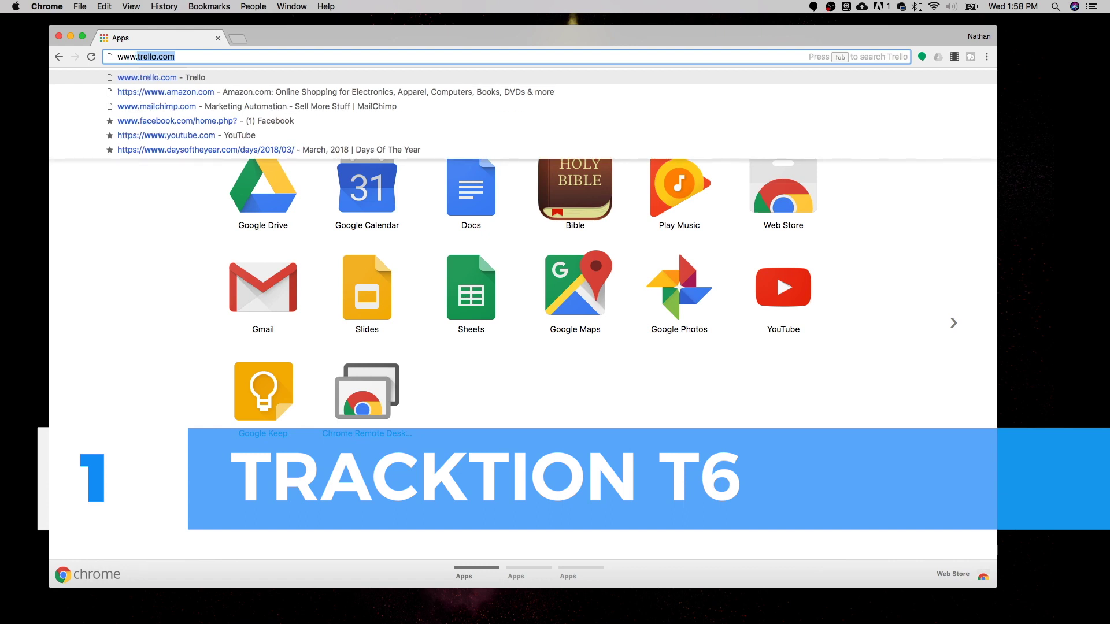
pyautogui.write('tra')
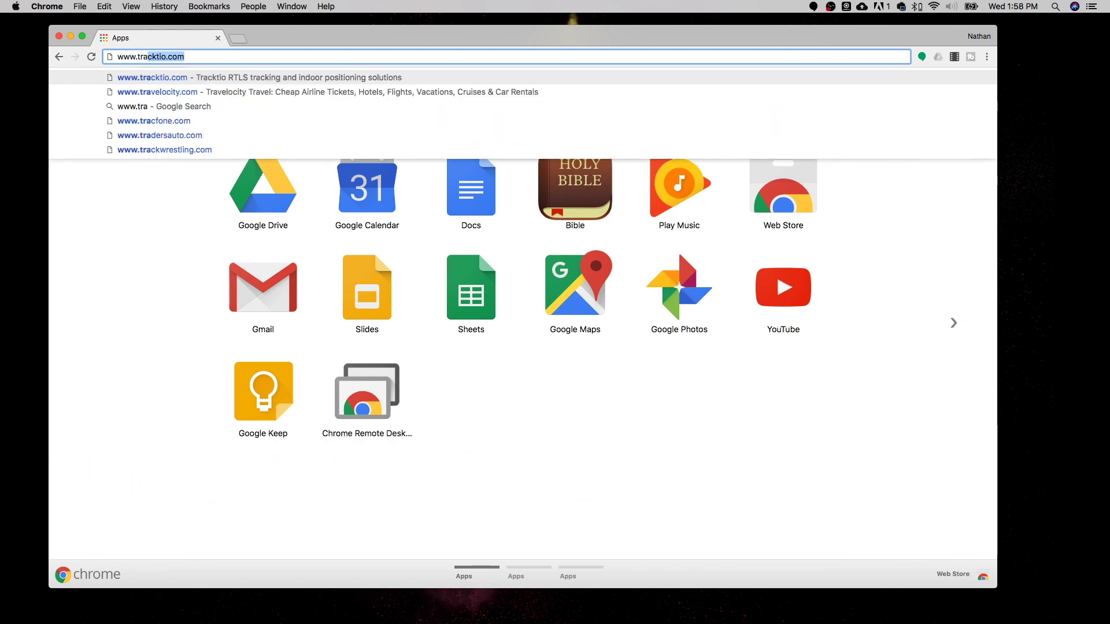
pyautogui.write('ckt')
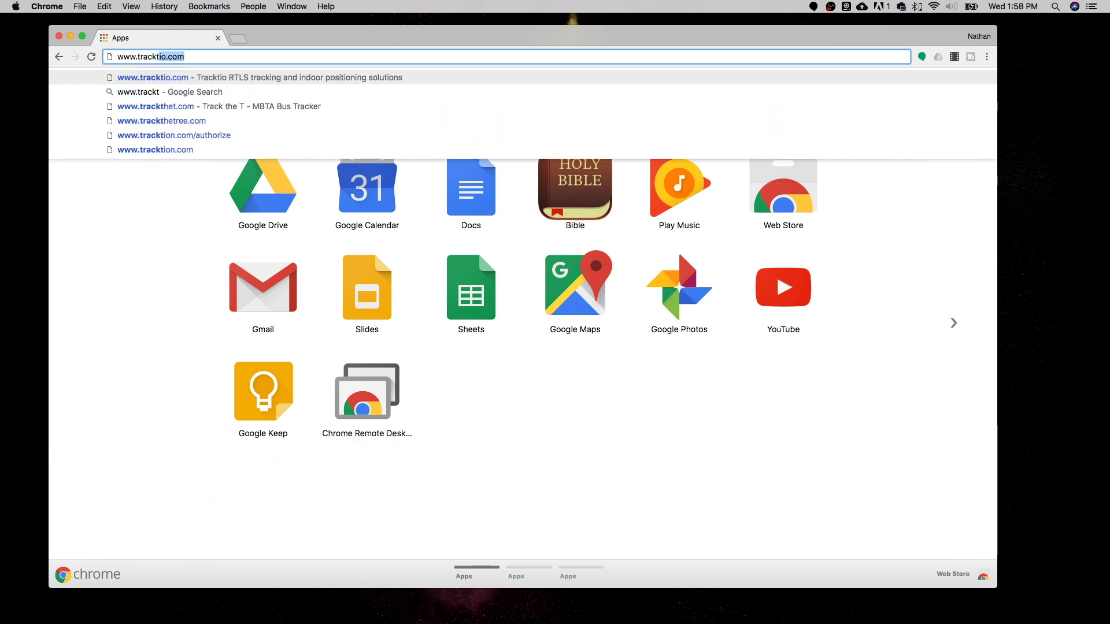
pyautogui.write('ion.com')
pyautogui.press('Return')
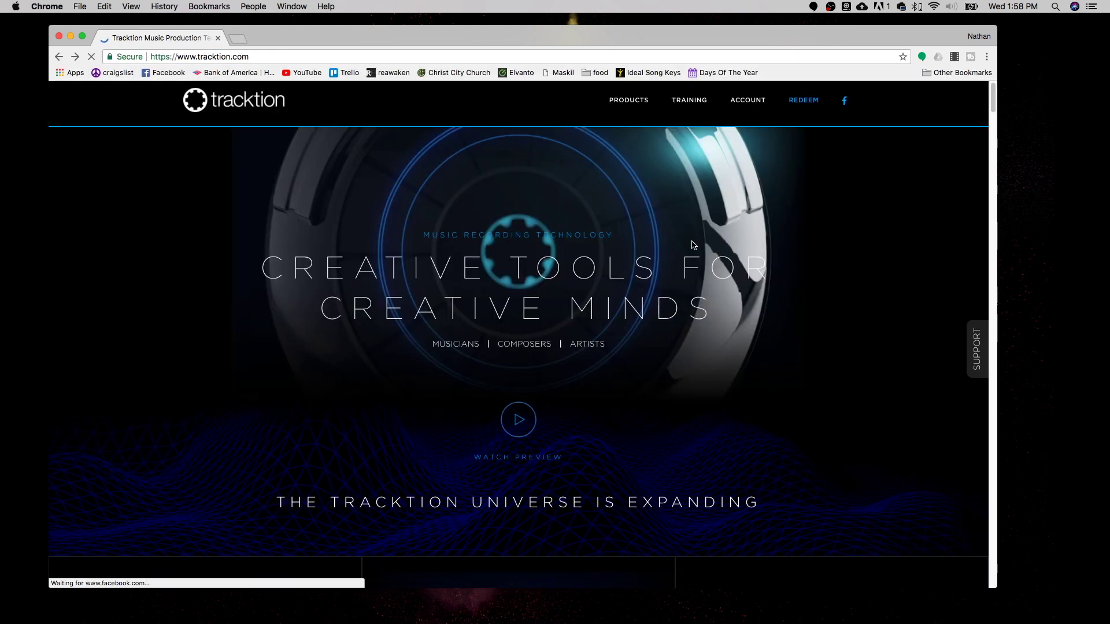
pyautogui.scroll(-5, 693, 245)
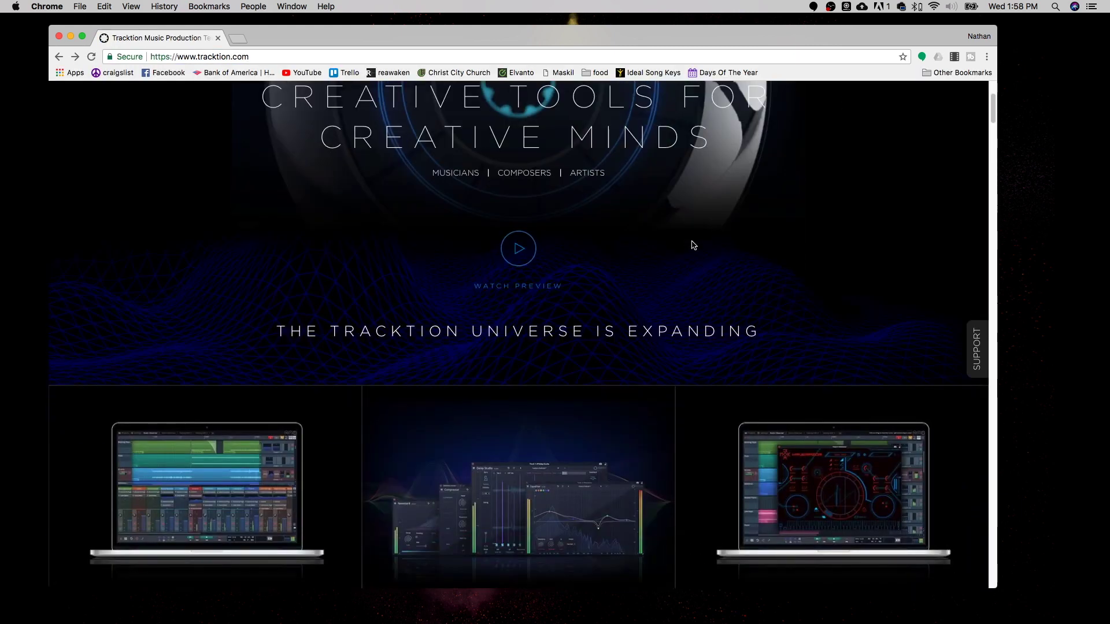
pyautogui.scroll(-10, 693, 247)
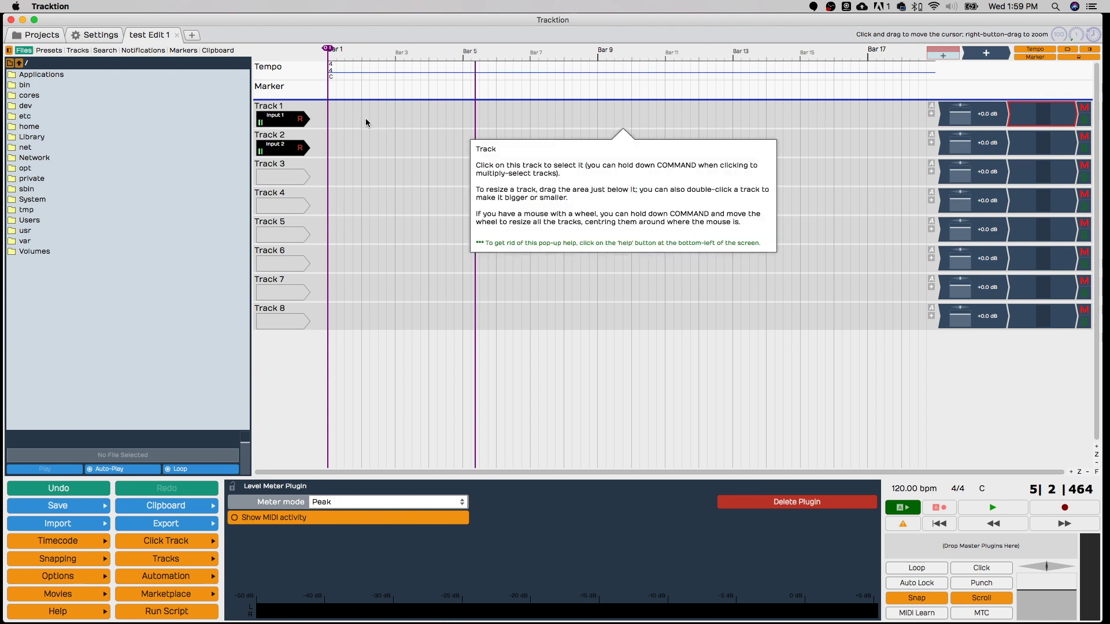
# Step: Confirm Track 1 stays assigned to Input 1, then drag a new plugin onto its output
pyautogui.click(283, 118)
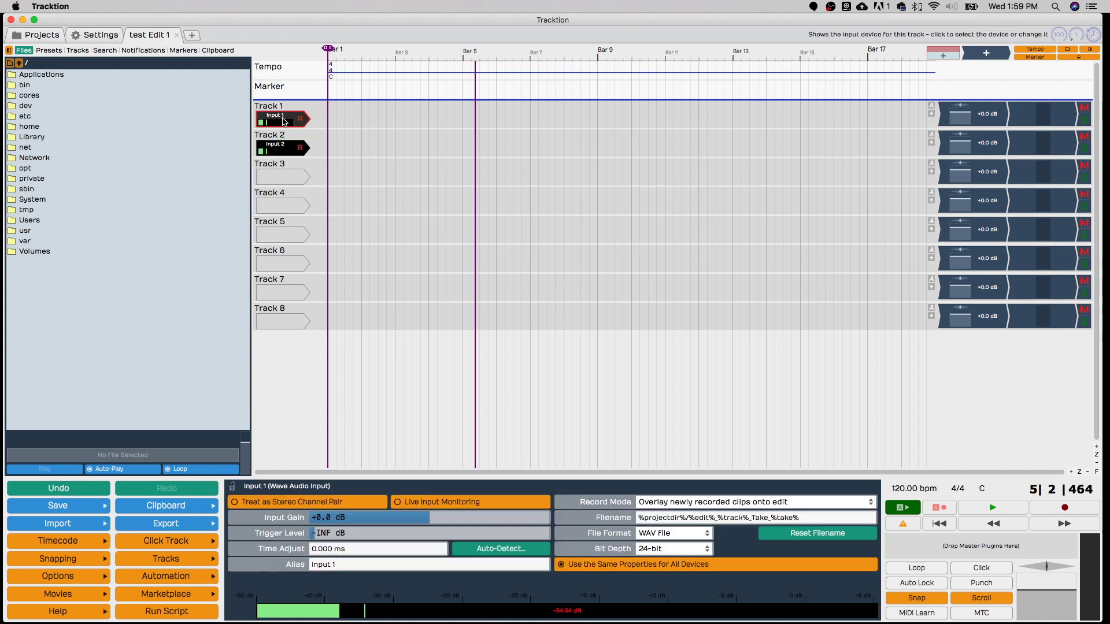
pyautogui.click(283, 117)
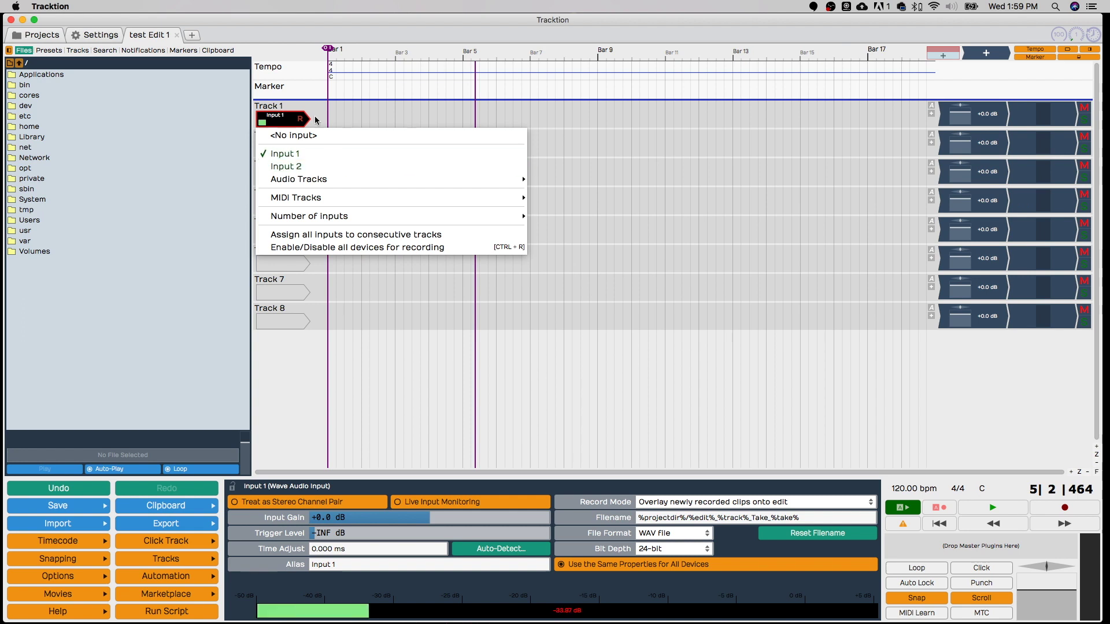
pyautogui.click(314, 108)
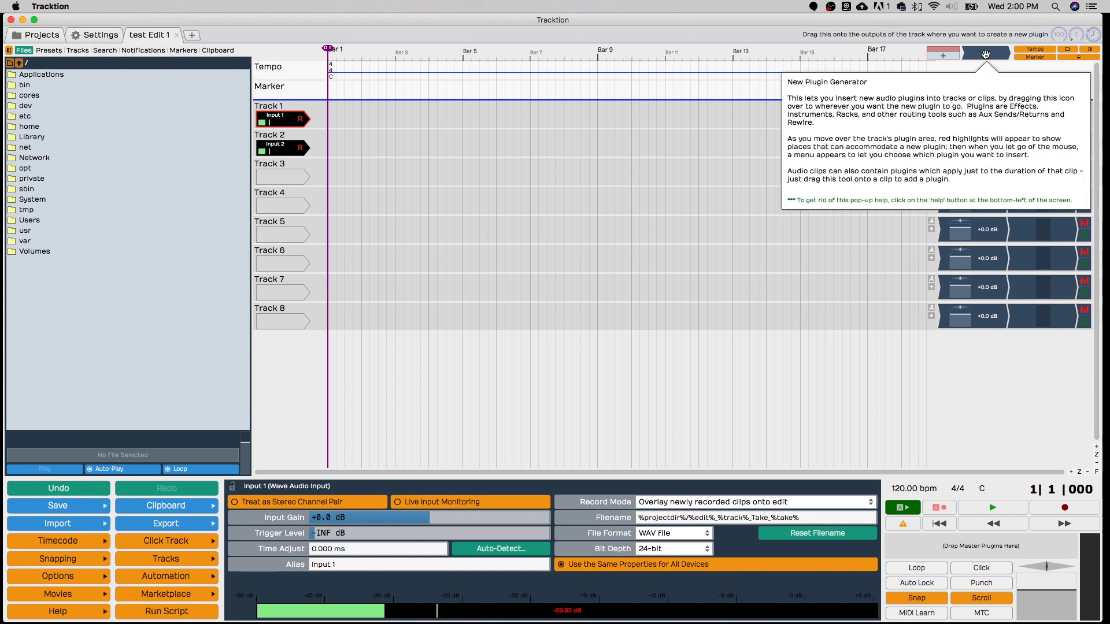
pyautogui.moveTo(986, 54); pyautogui.dragTo(1021, 114)
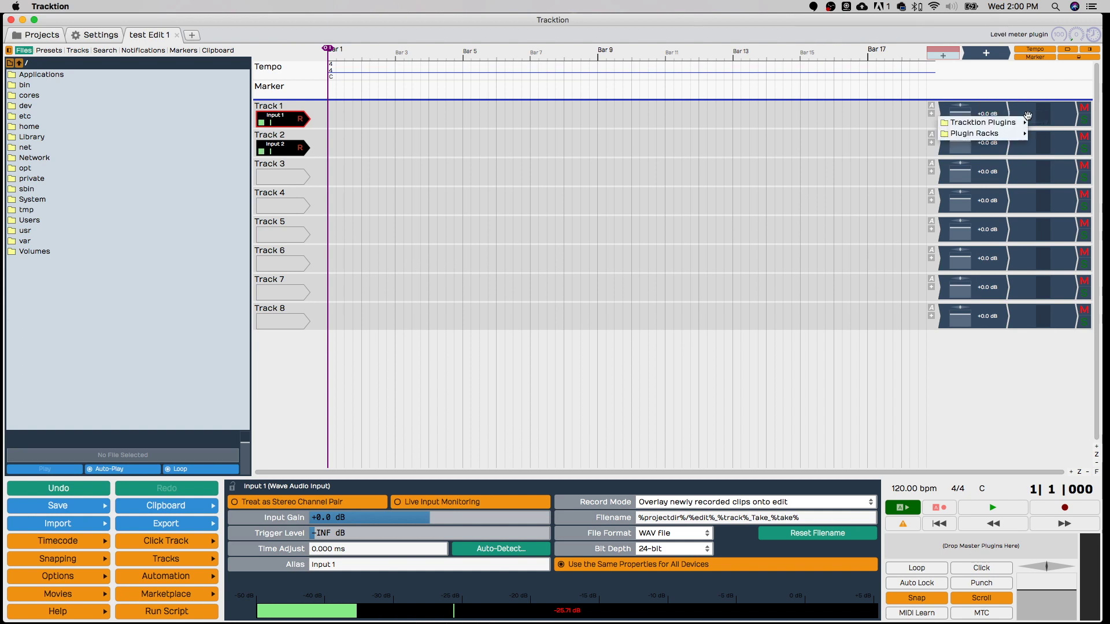
# Step: Insert Tracktion's Reverb plugin on Track 1's output
pyautogui.moveTo(1020, 122)
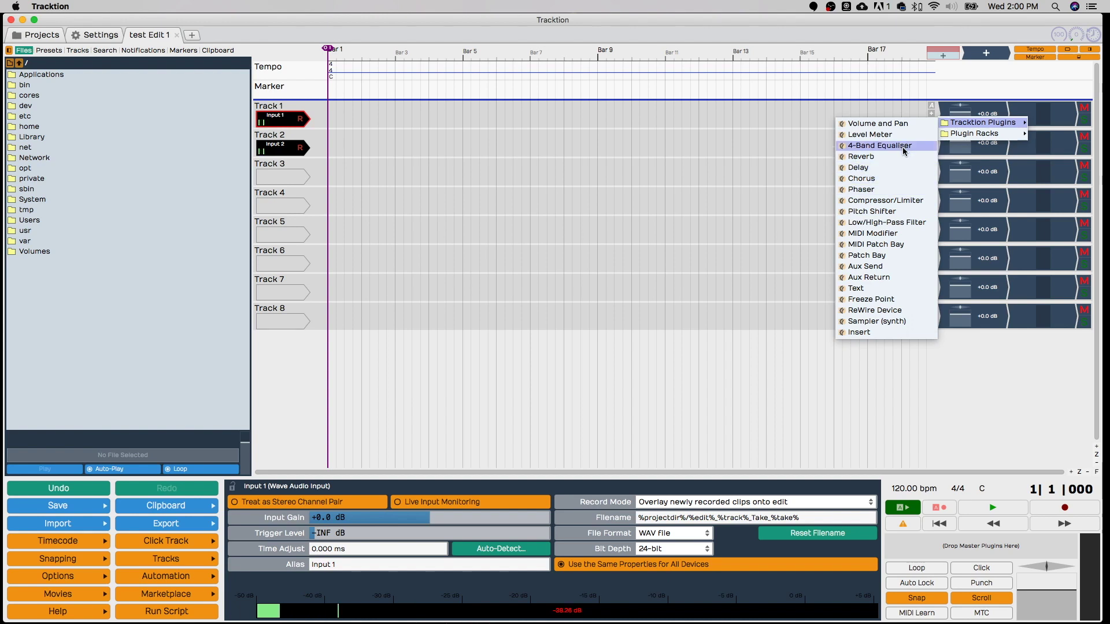
pyautogui.moveTo(973, 134)
pyautogui.click(896, 154)
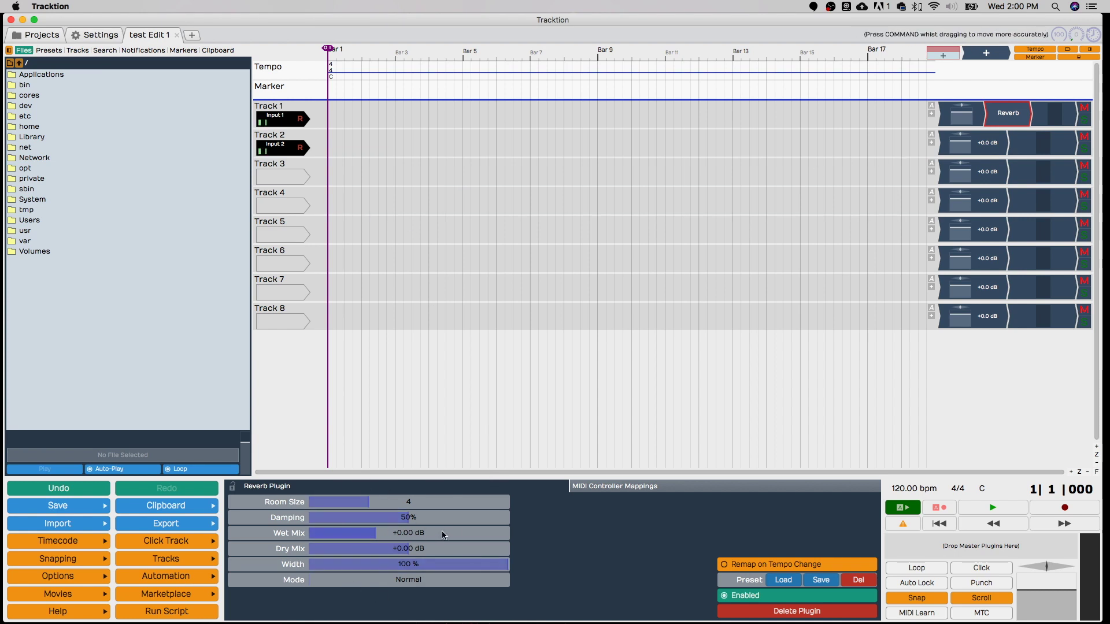
# Step: Arm Track 2, record a few seconds on Tracks 1 and 2, then inspect both new clips
pyautogui.click(302, 149)
pyautogui.click(1064, 507)
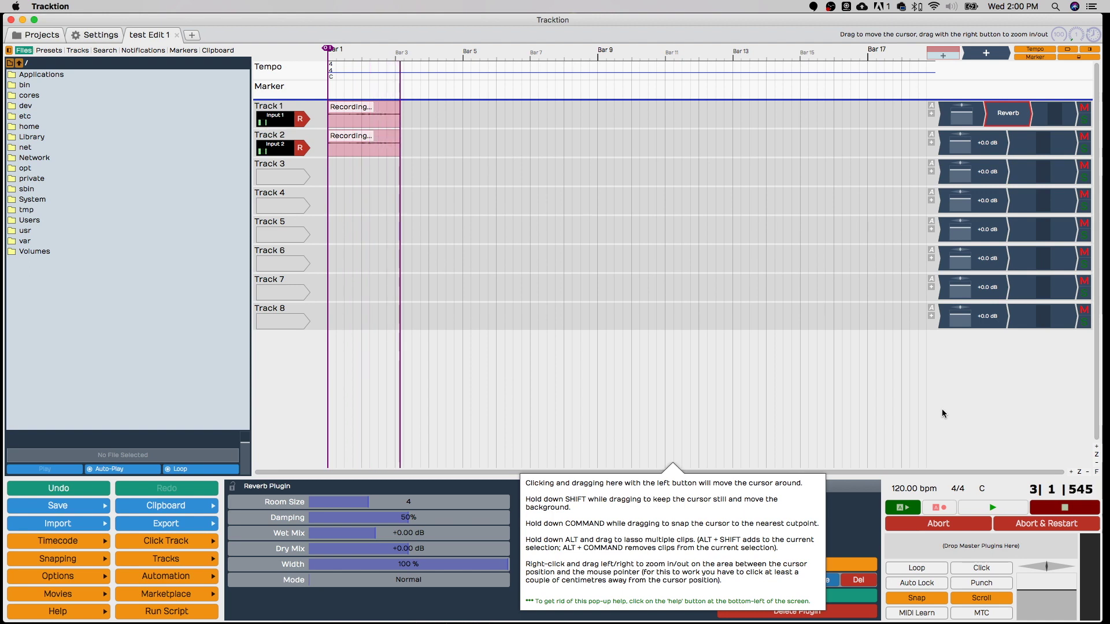
pyautogui.click(1074, 507)
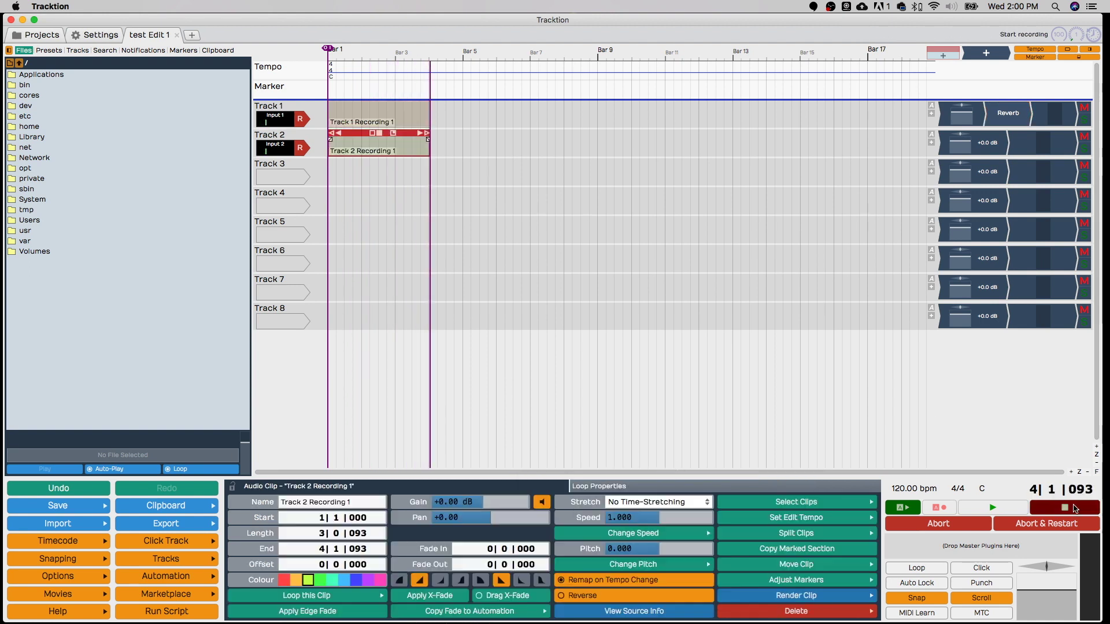
pyautogui.click(393, 108)
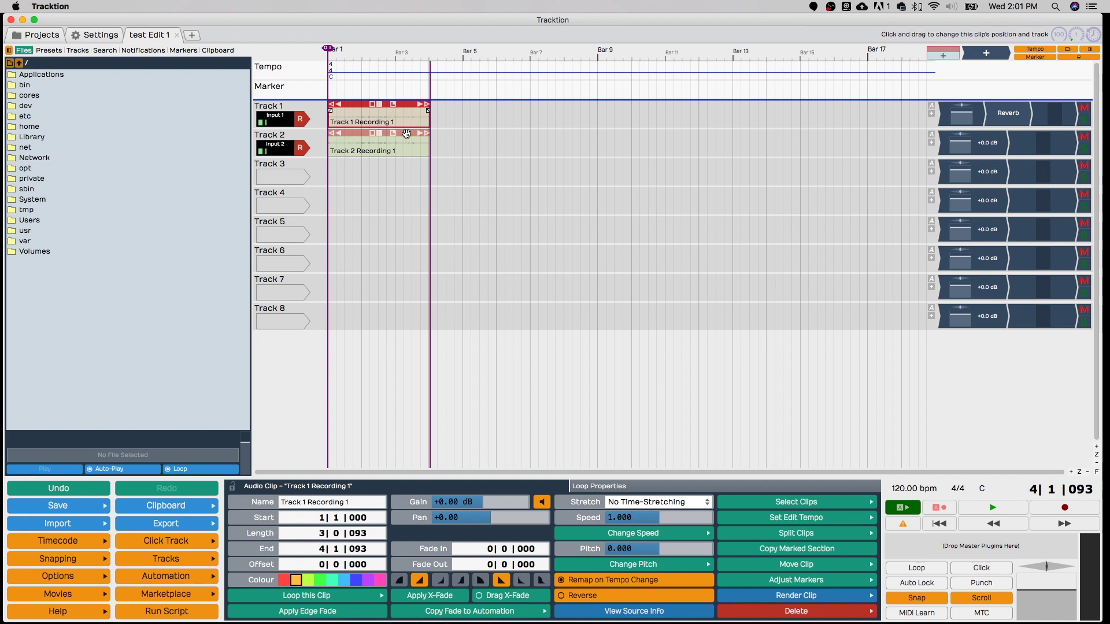
pyautogui.click(406, 134)
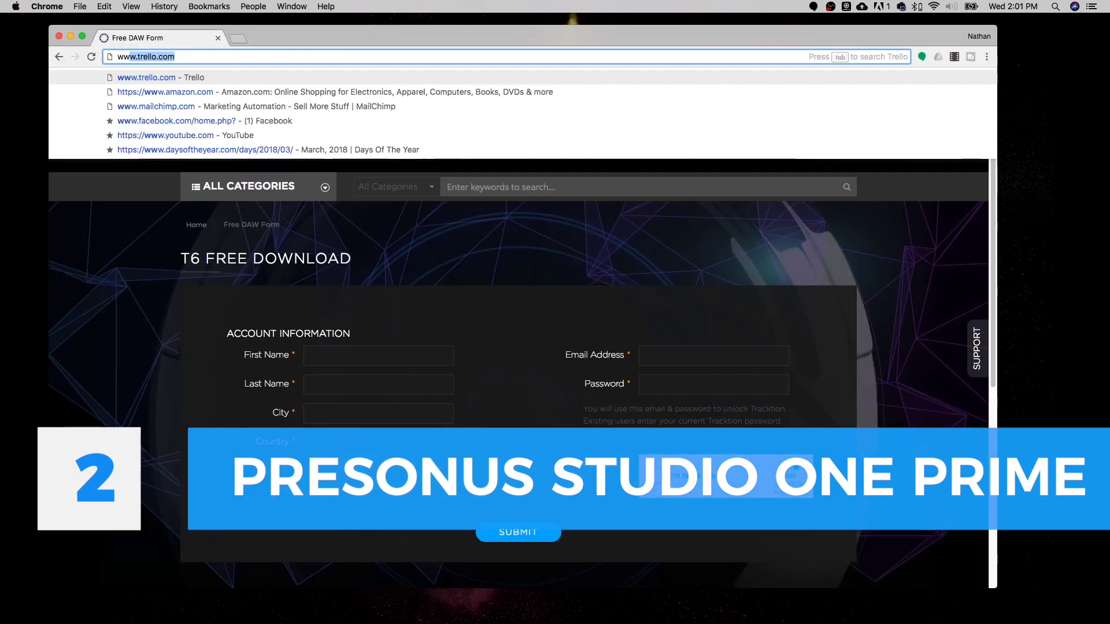
# Step: Go to presonus.com and reach the Get Studio One page via the Studio One product page
pyautogui.write('pre')
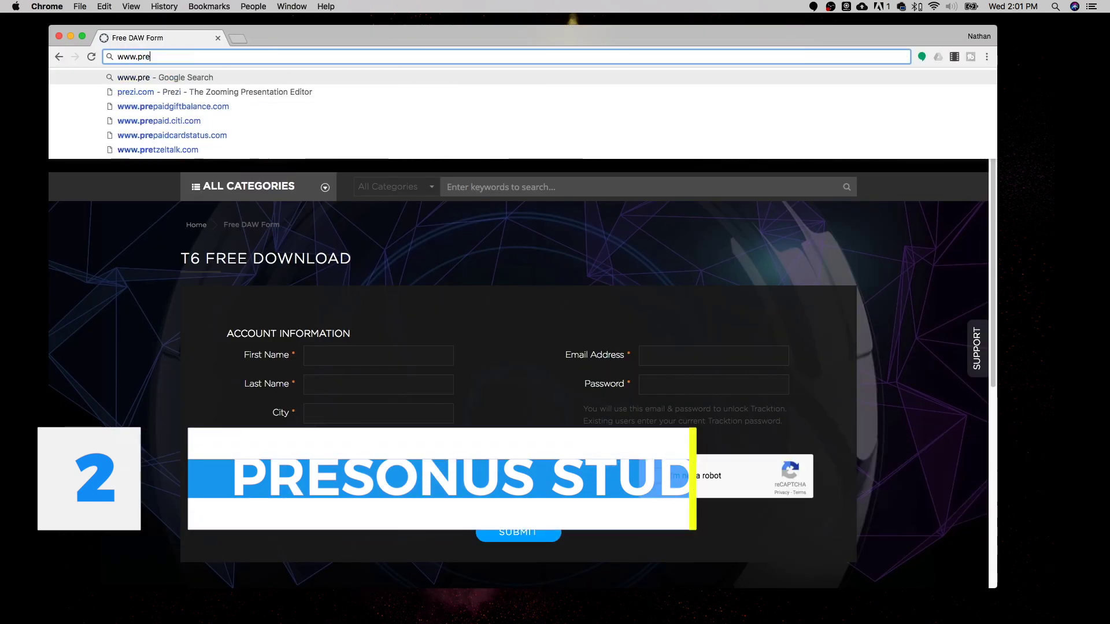
pyautogui.write('sonus.com')
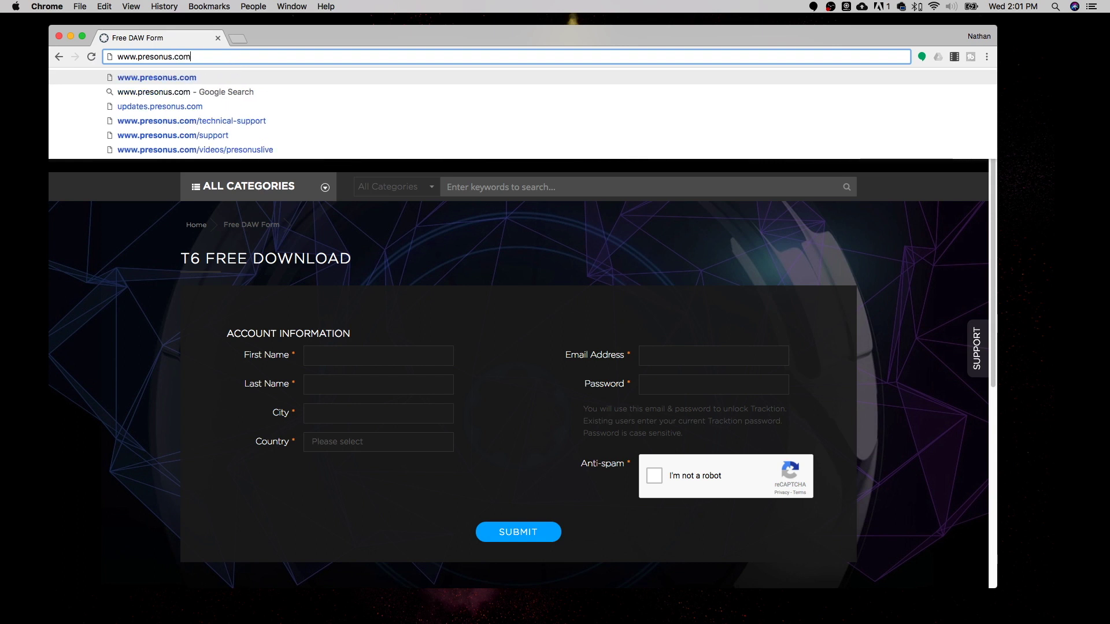
pyautogui.press('Return')
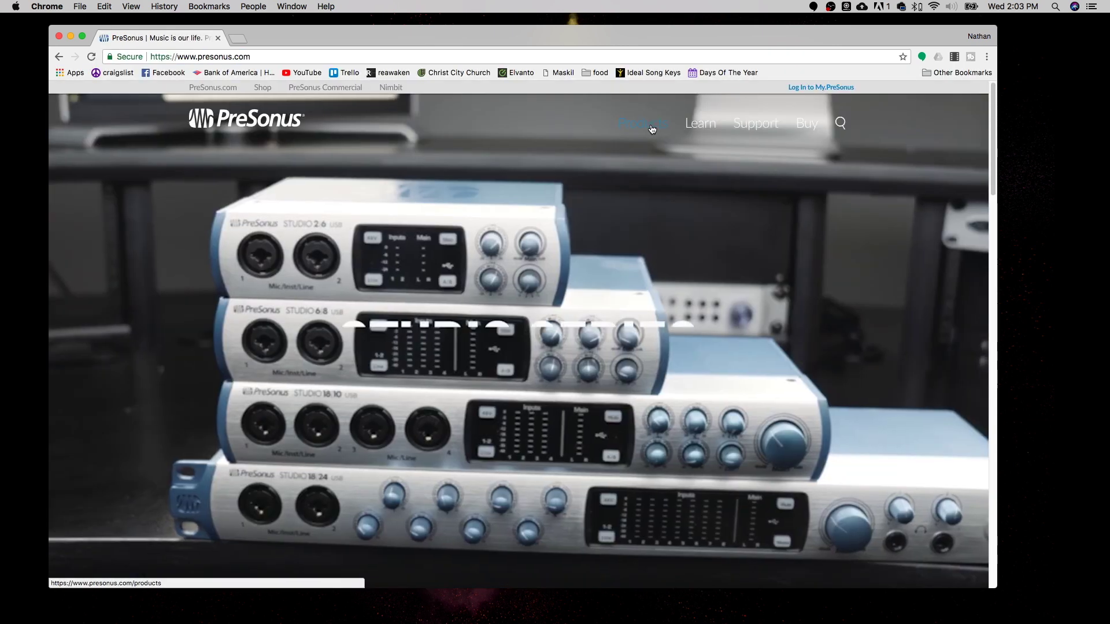
pyautogui.moveTo(653, 126)
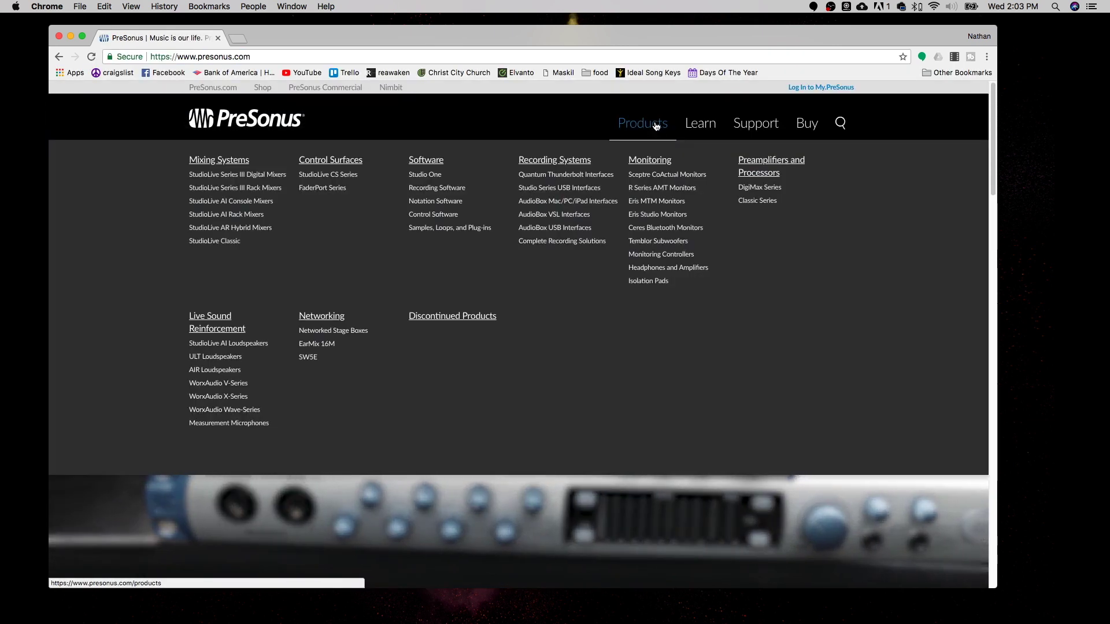
pyautogui.click(424, 174)
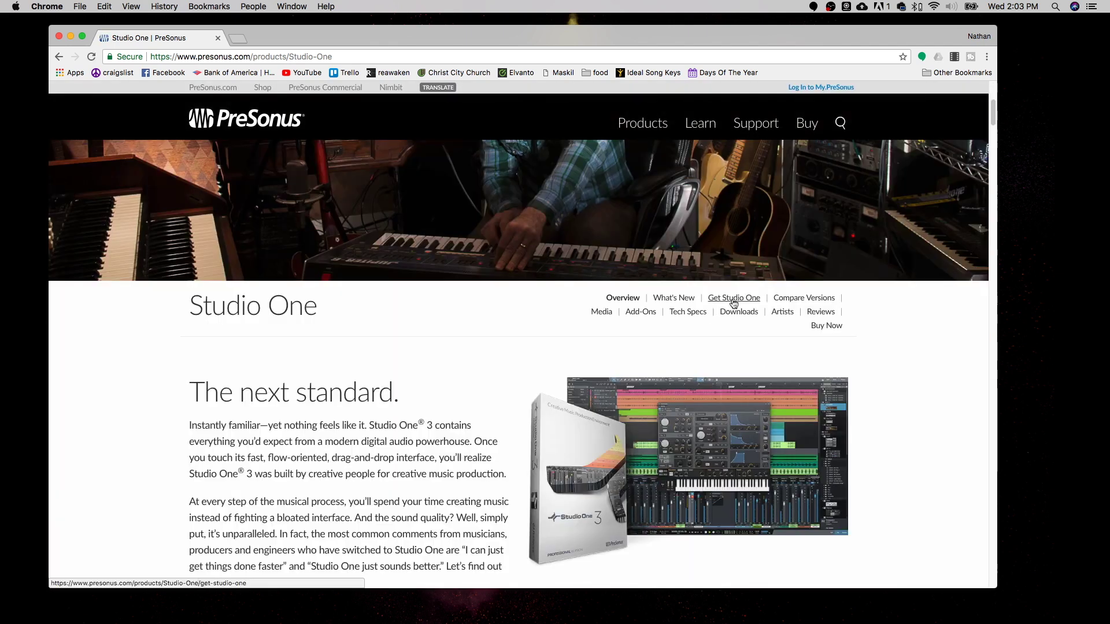
pyautogui.click(750, 302)
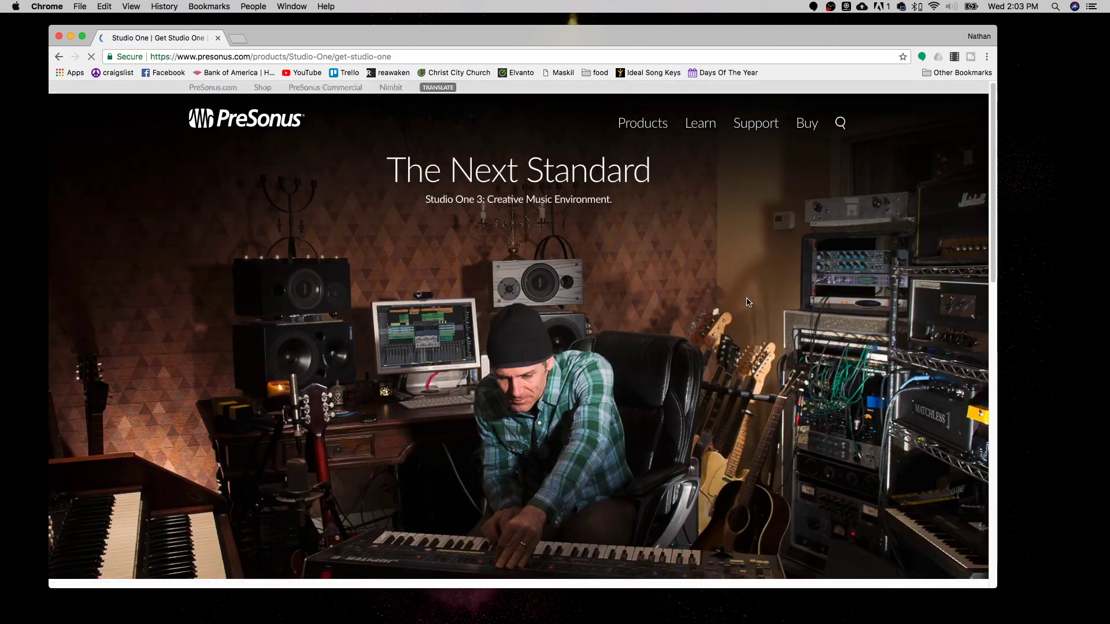
pyautogui.scroll(-5, 541, 384)
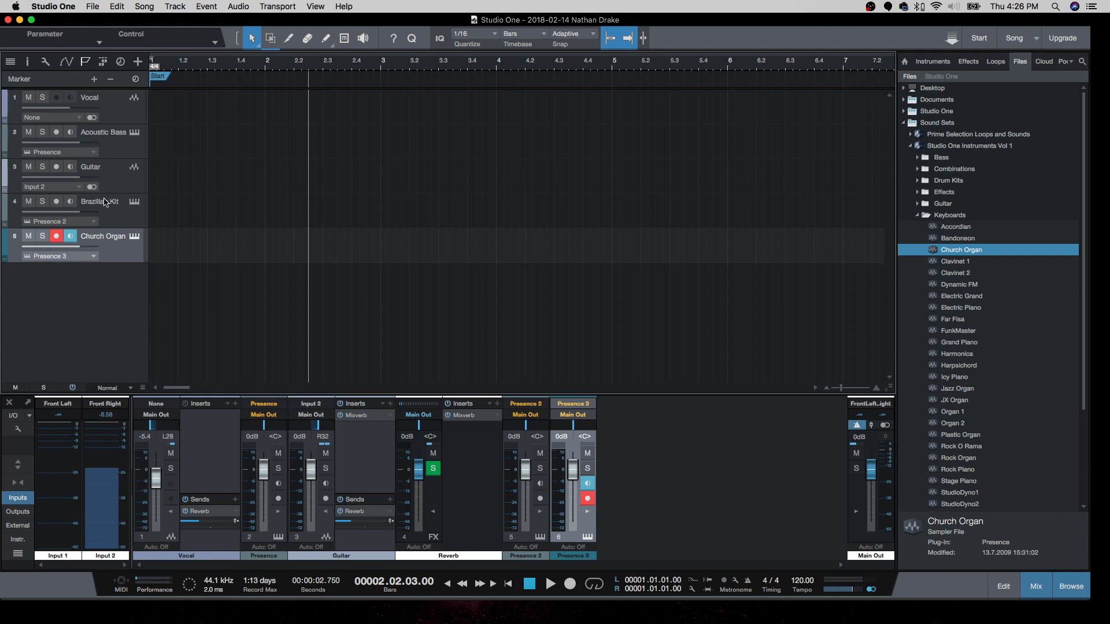
# Step: Toggle the Vocal track's mute off again and set the Presence 2 channel to -1.3 dB
pyautogui.click(28, 98)
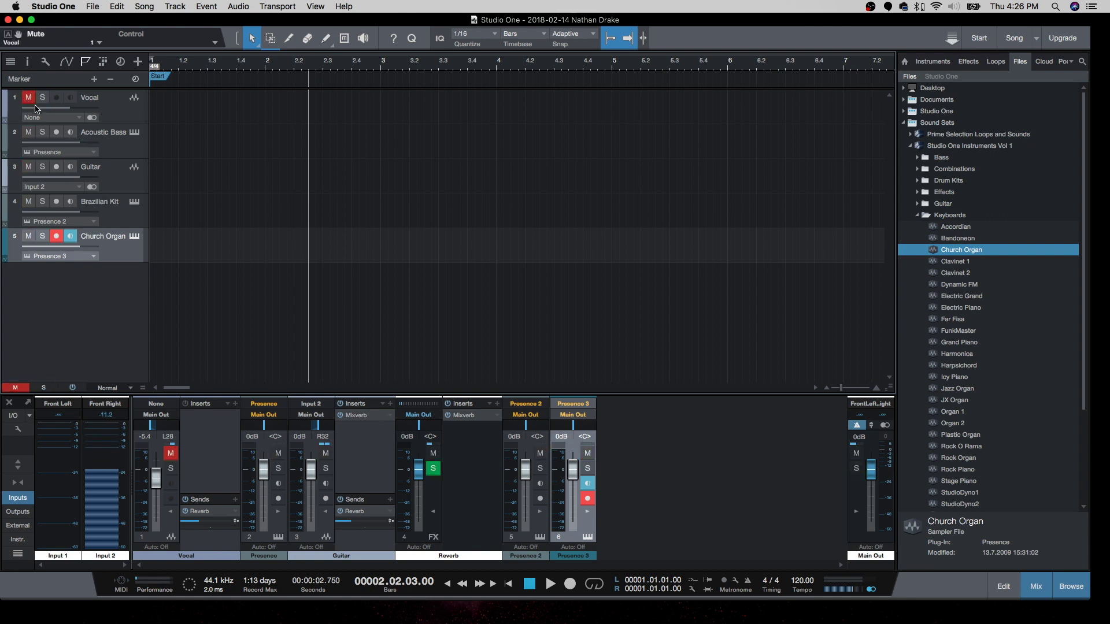
pyautogui.click(28, 97)
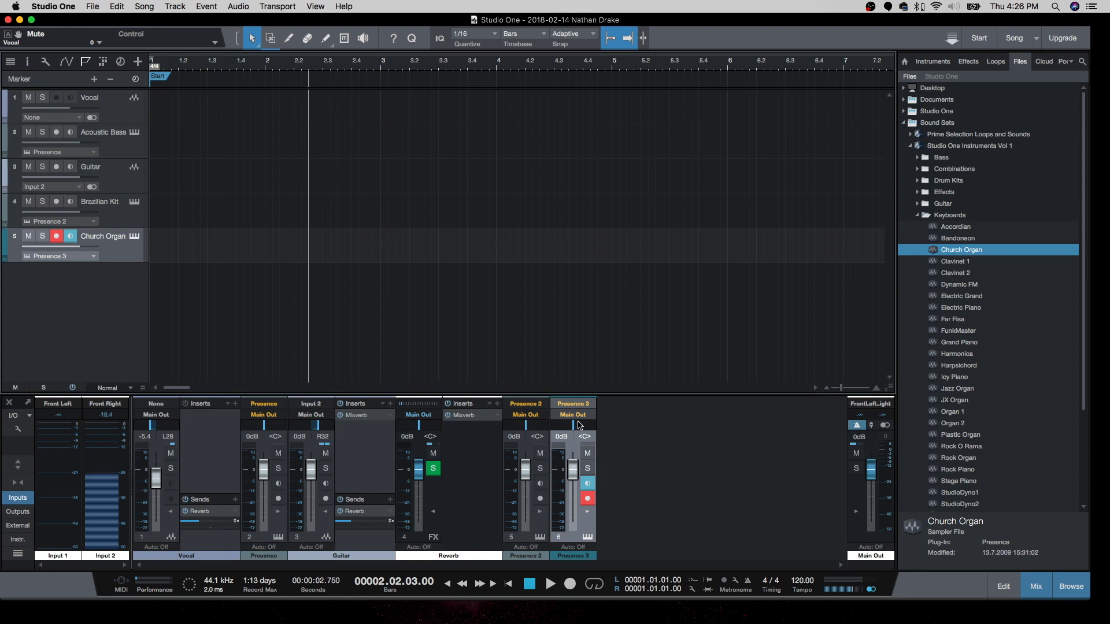
pyautogui.moveTo(528, 470); pyautogui.dragTo(528, 473)
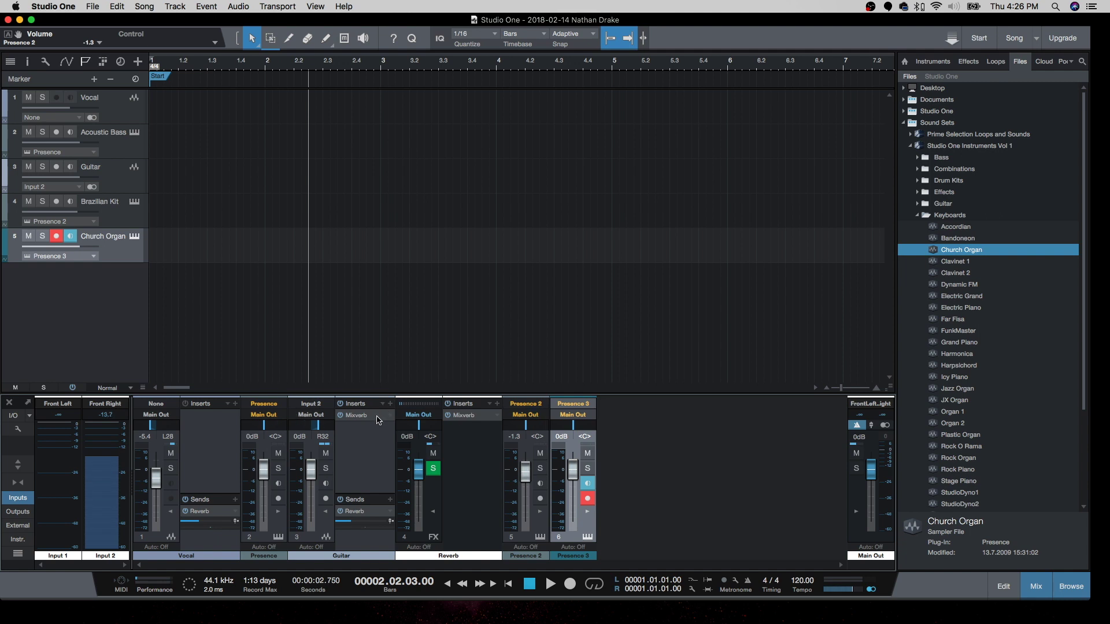
# Step: Add Brothers Kit from Instruments Vol 2 Drum Kits as a new instrument track
pyautogui.click(937, 122)
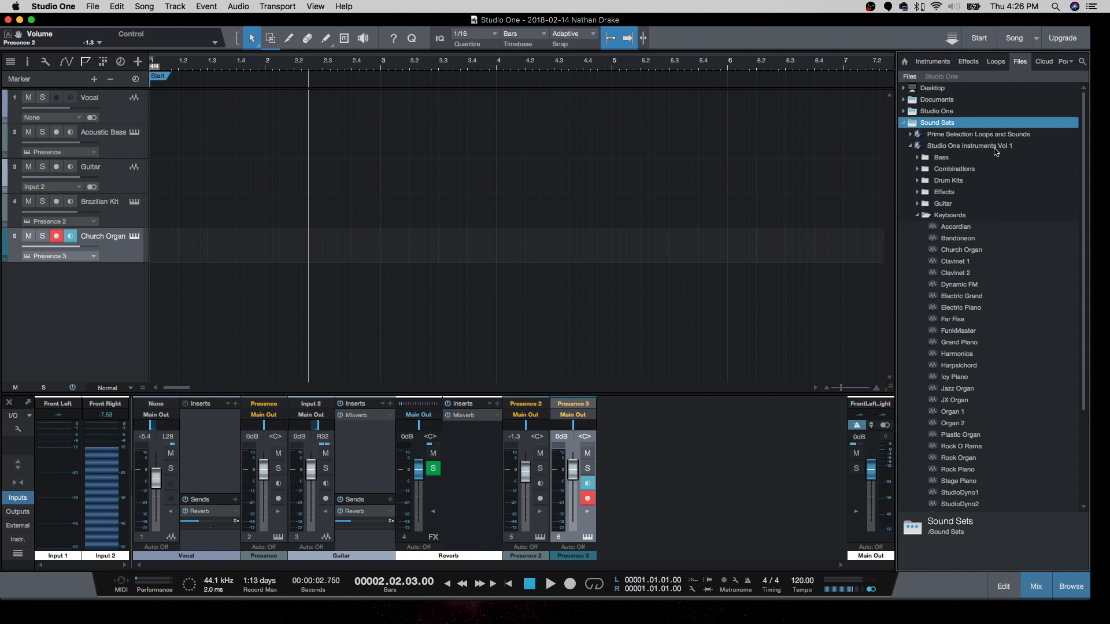
pyautogui.click(911, 147)
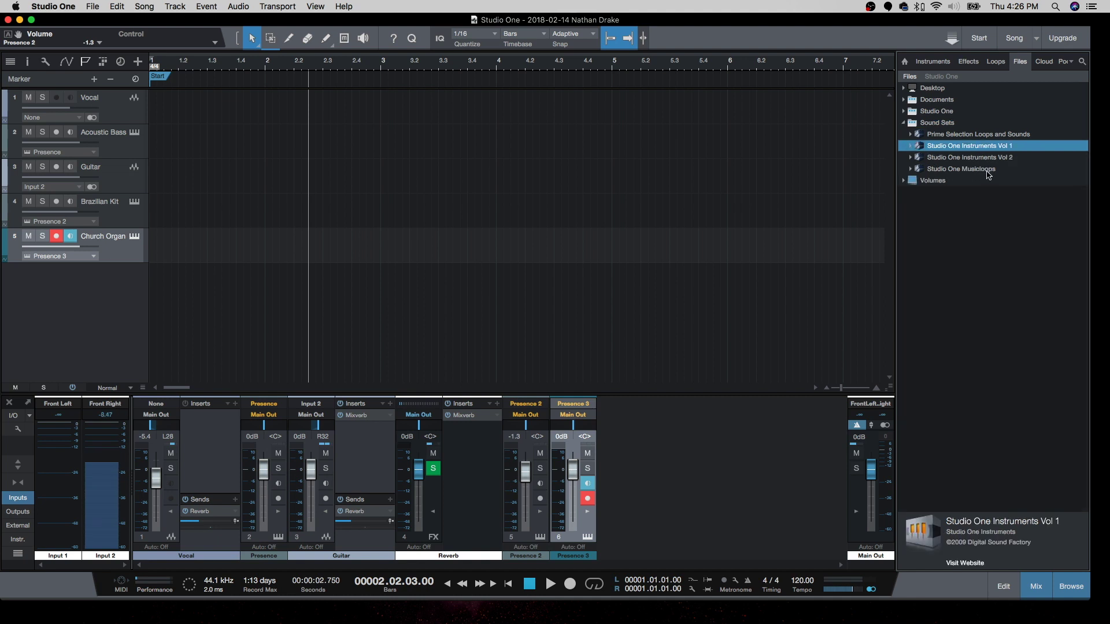
pyautogui.click(912, 158)
pyautogui.click(918, 181)
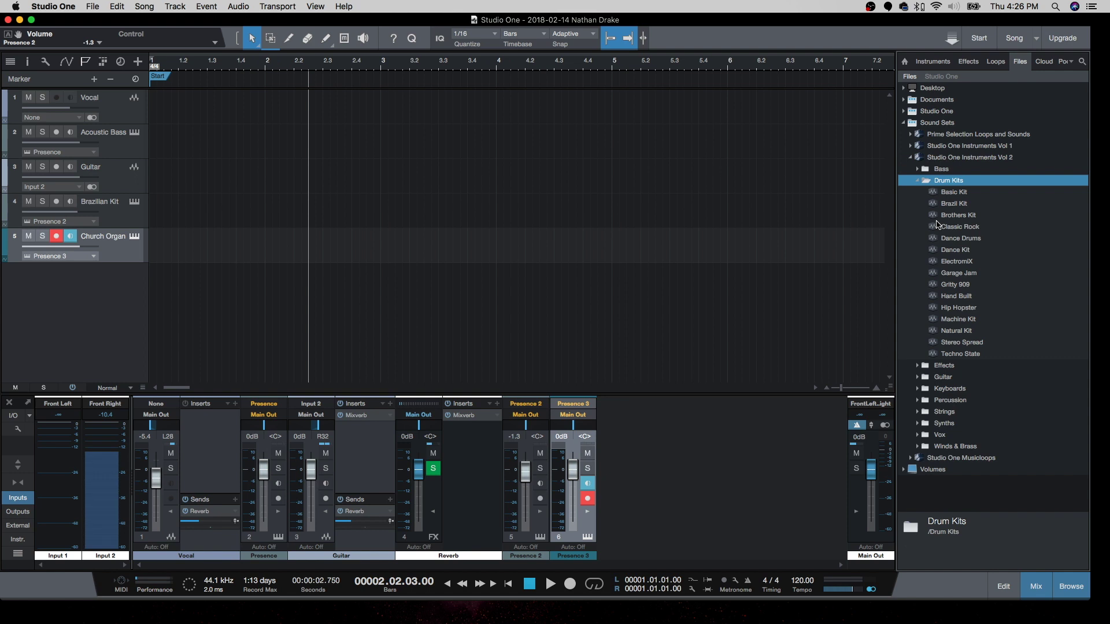
pyautogui.click(967, 217)
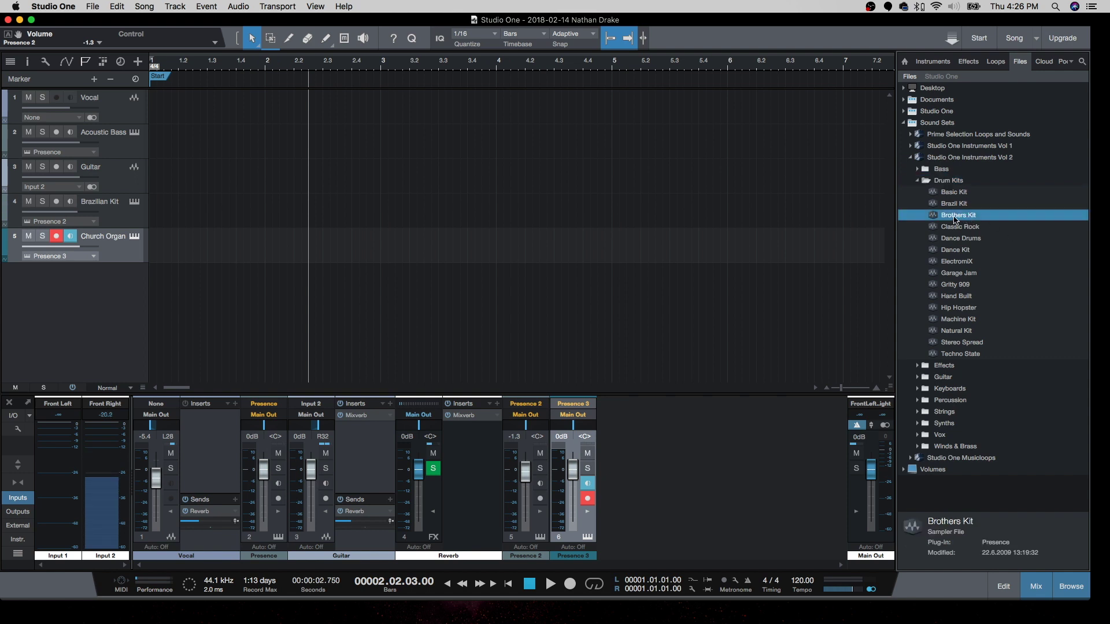
pyautogui.moveTo(954, 218); pyautogui.dragTo(367, 308)
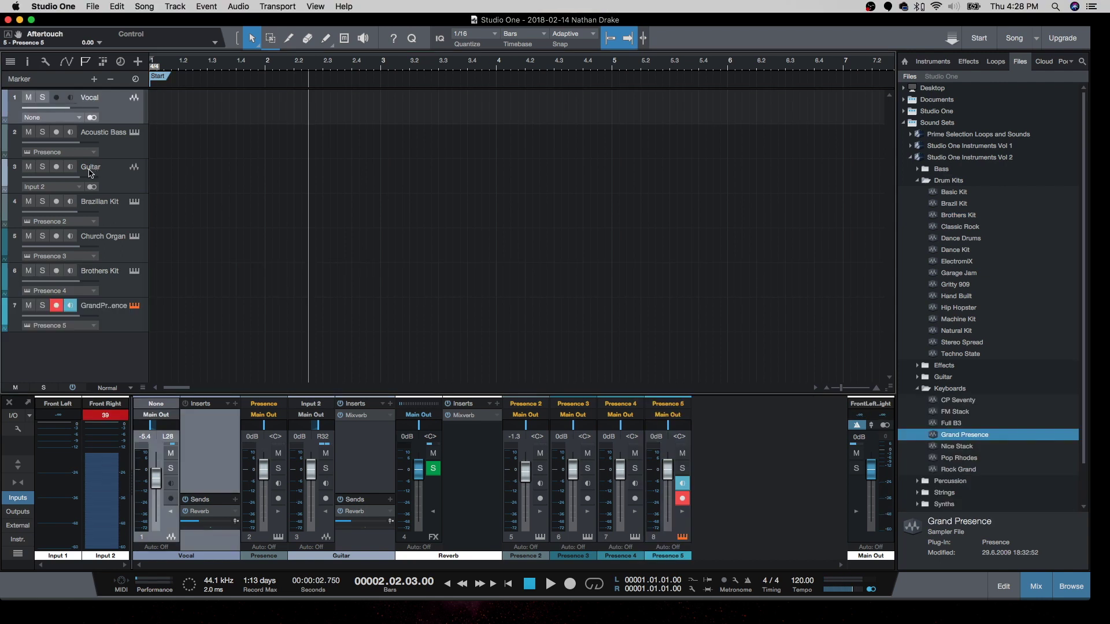
# Step: Keep the Guitar track on Input 2, record a short armed test take, then disarm it
pyautogui.click(58, 187)
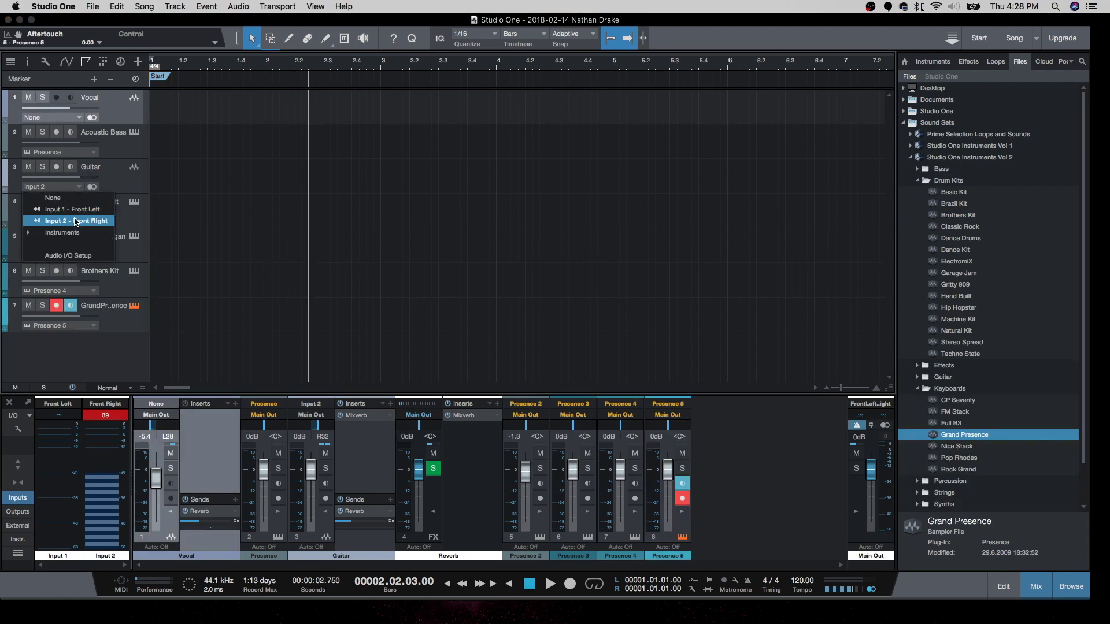
pyautogui.click(77, 222)
pyautogui.click(56, 168)
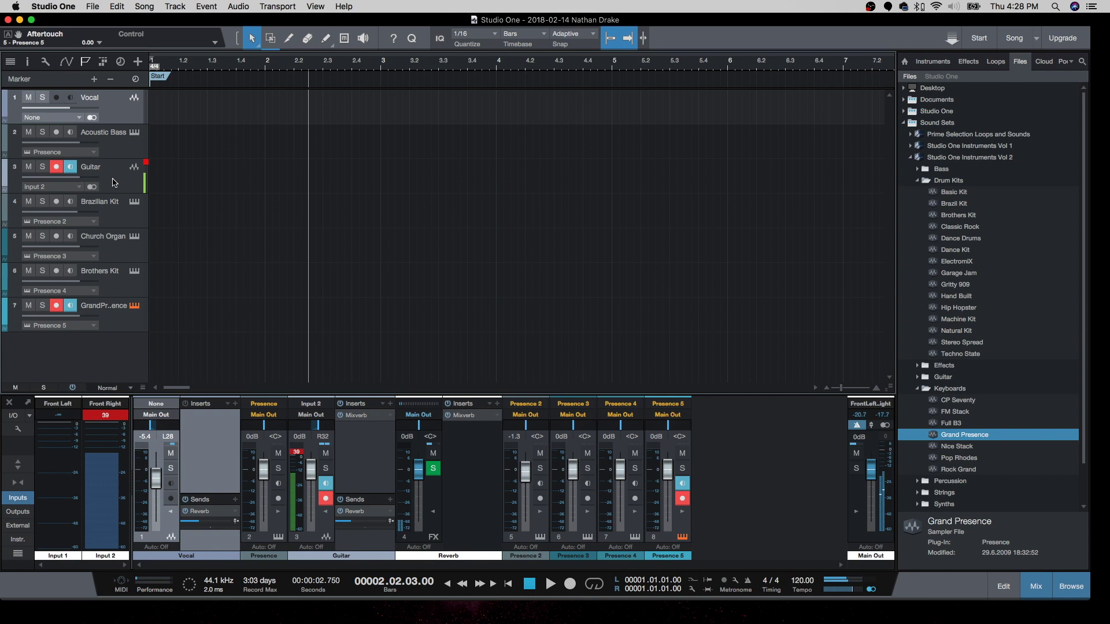
pyautogui.click(569, 584)
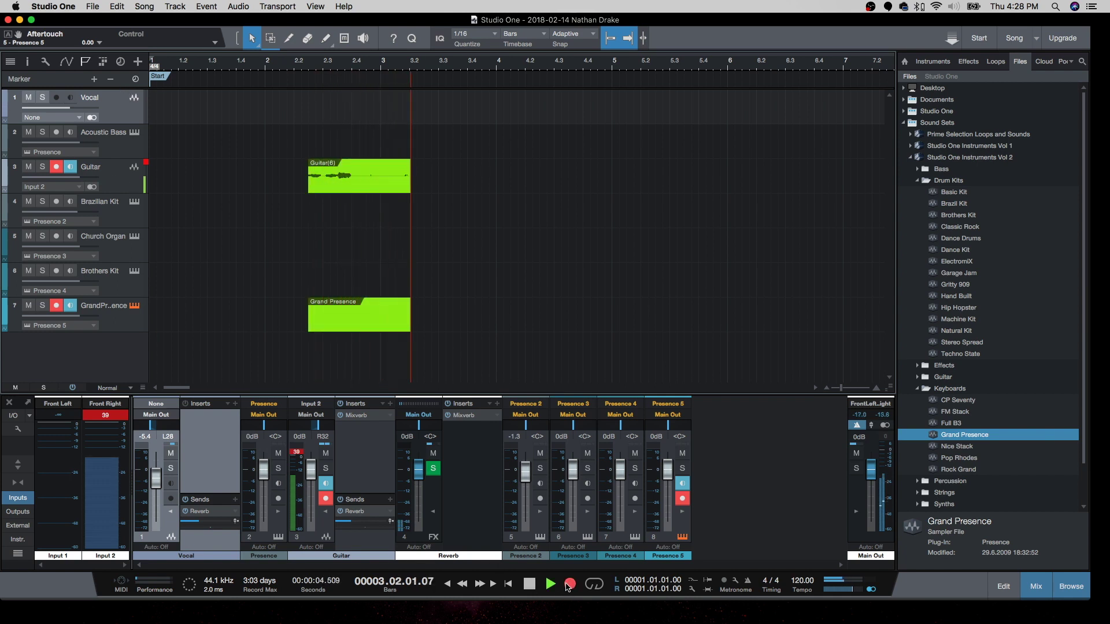
pyautogui.click(530, 585)
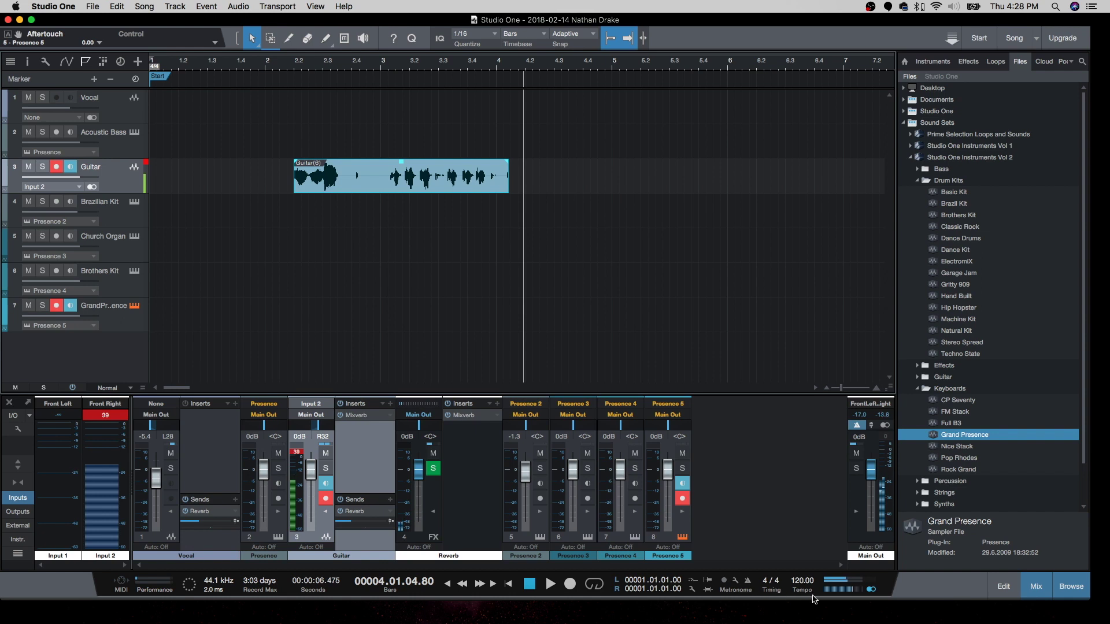
pyautogui.click(92, 187)
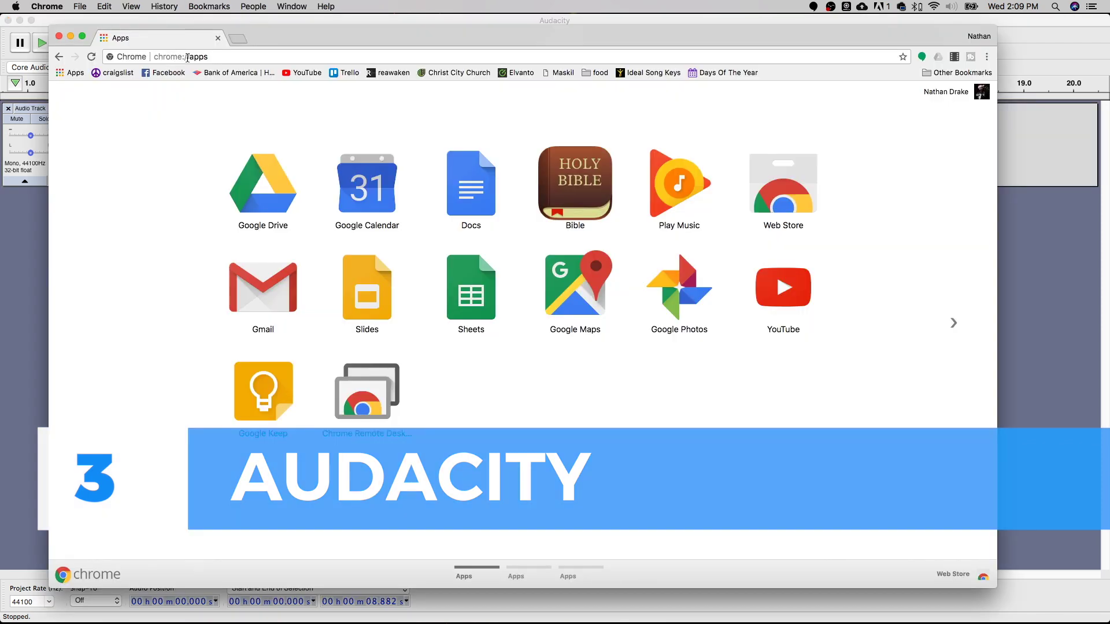
# Step: Go to audacityteam.org, open the Audacity download page, then hide Chrome
pyautogui.click(181, 58)
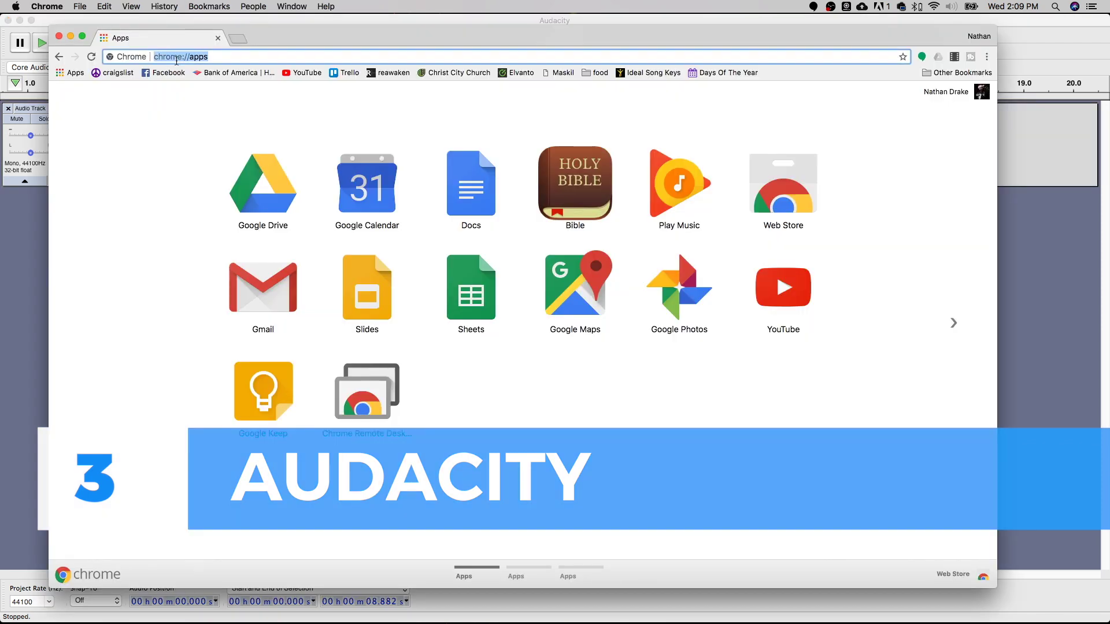
pyautogui.write('audacityteam.org')
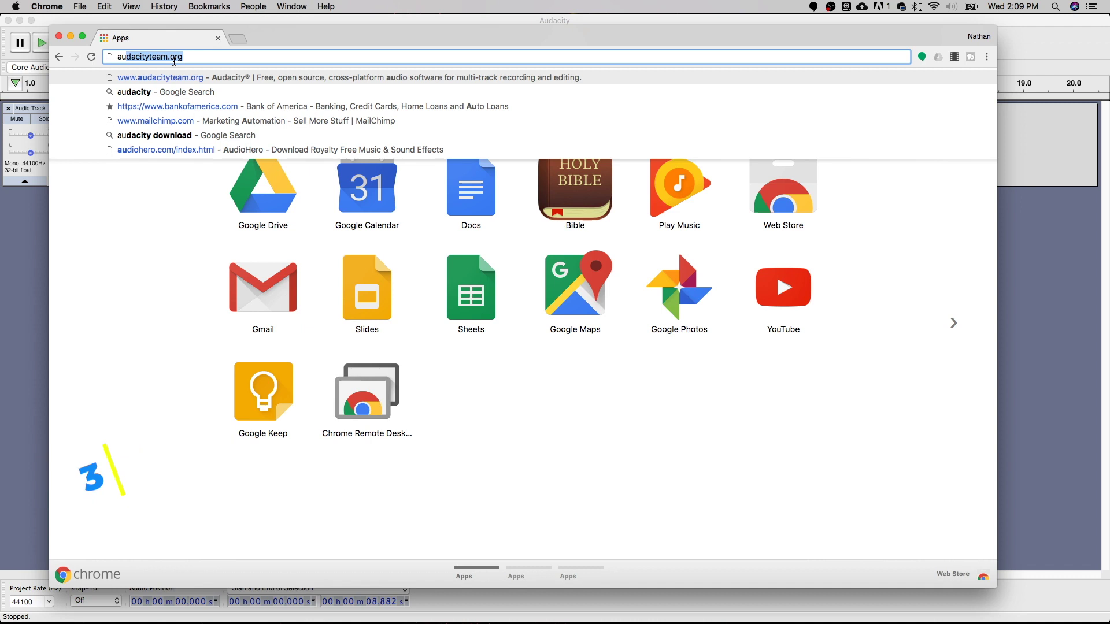
pyautogui.press('Return')
pyautogui.click(494, 487)
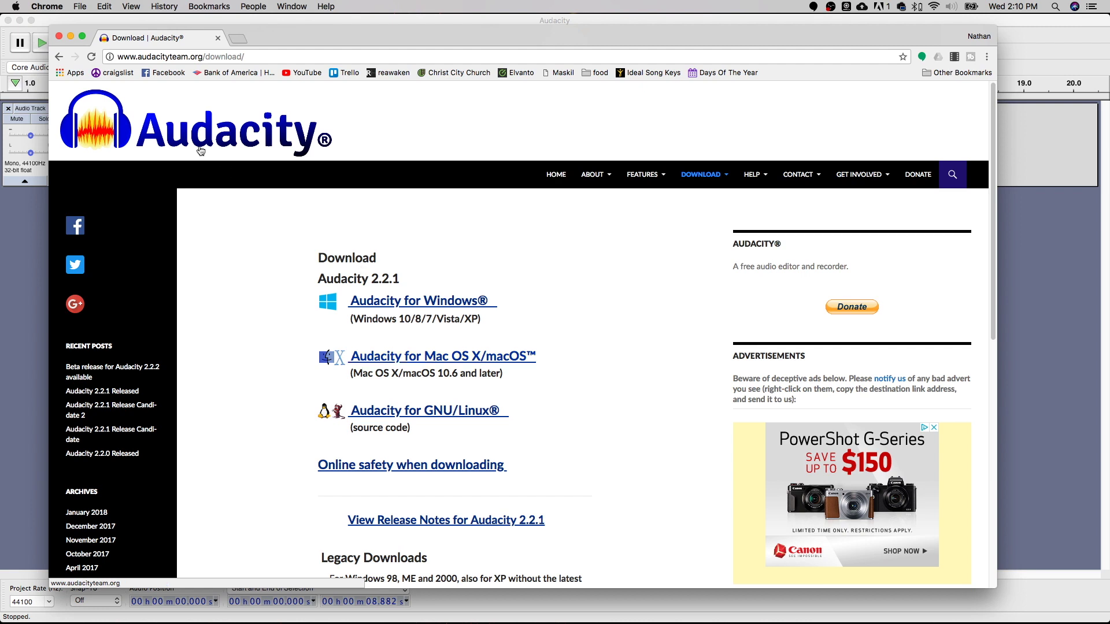
pyautogui.press('super+w')
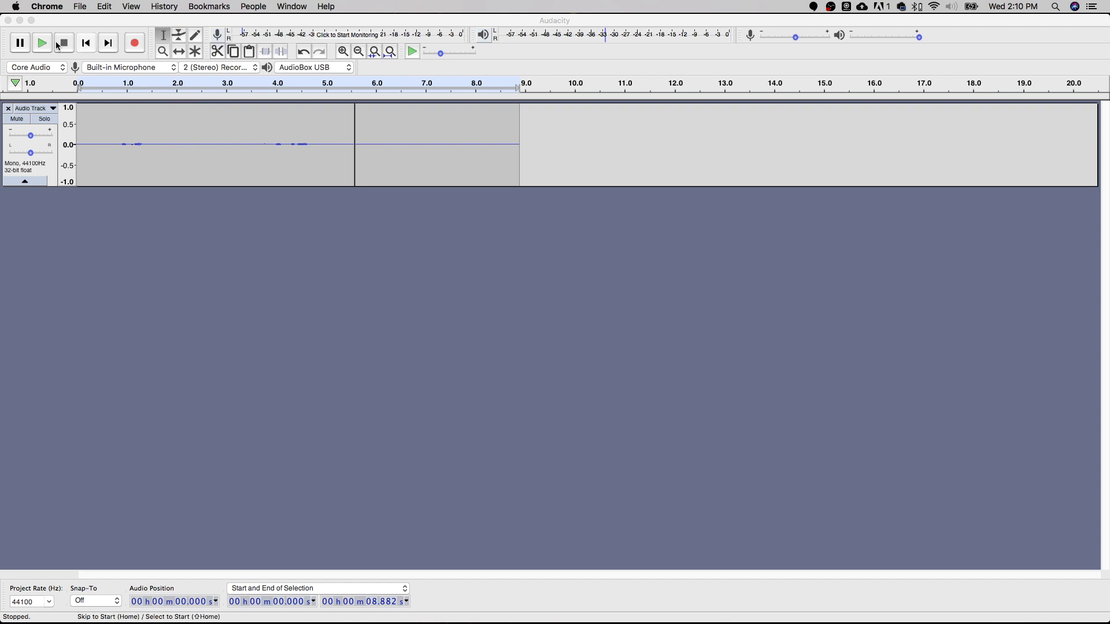
# Step: Check the audio host, recording input and playback output device lists
pyautogui.click(46, 67)
pyautogui.click(35, 67)
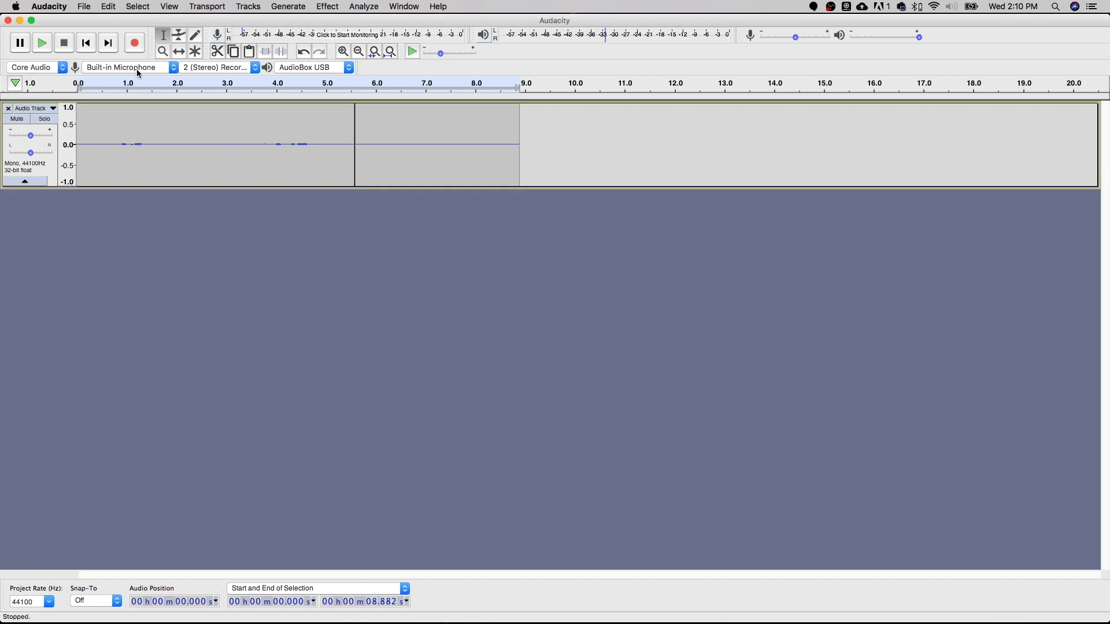
pyautogui.click(137, 68)
pyautogui.click(222, 68)
pyautogui.click(313, 67)
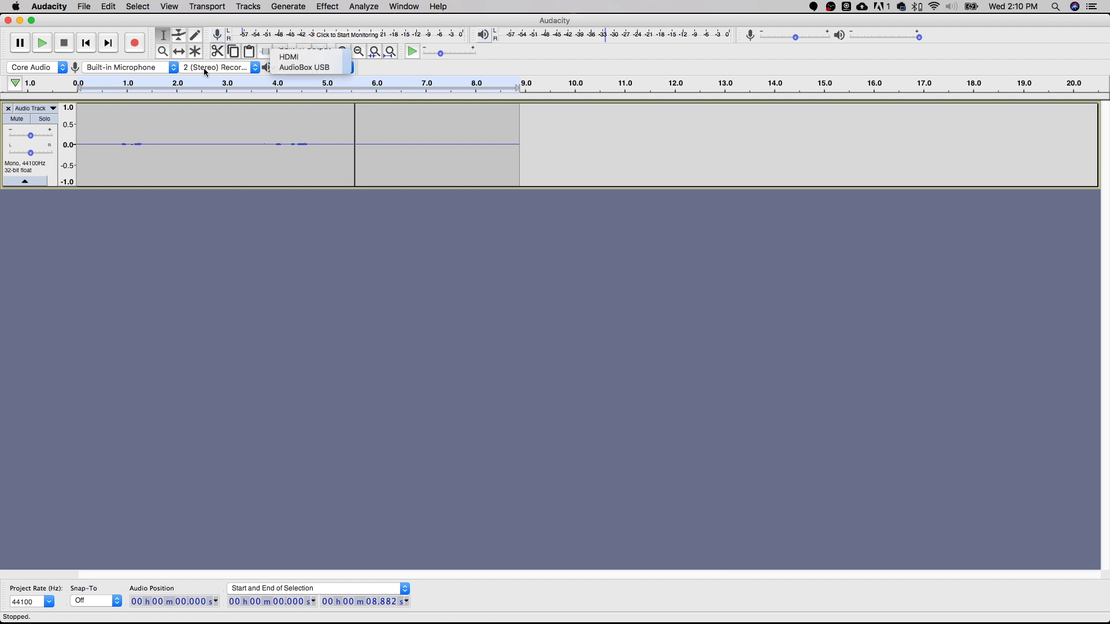
# Step: Add a new mono track and record a roughly four-second test take into it
pyautogui.click(263, 7)
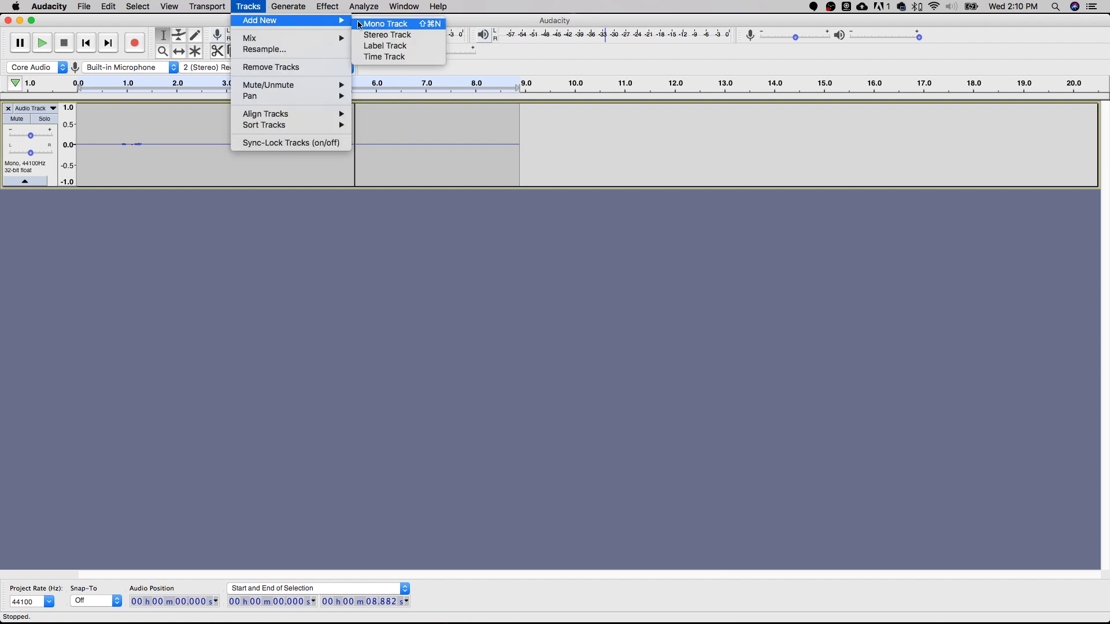
pyautogui.click(384, 24)
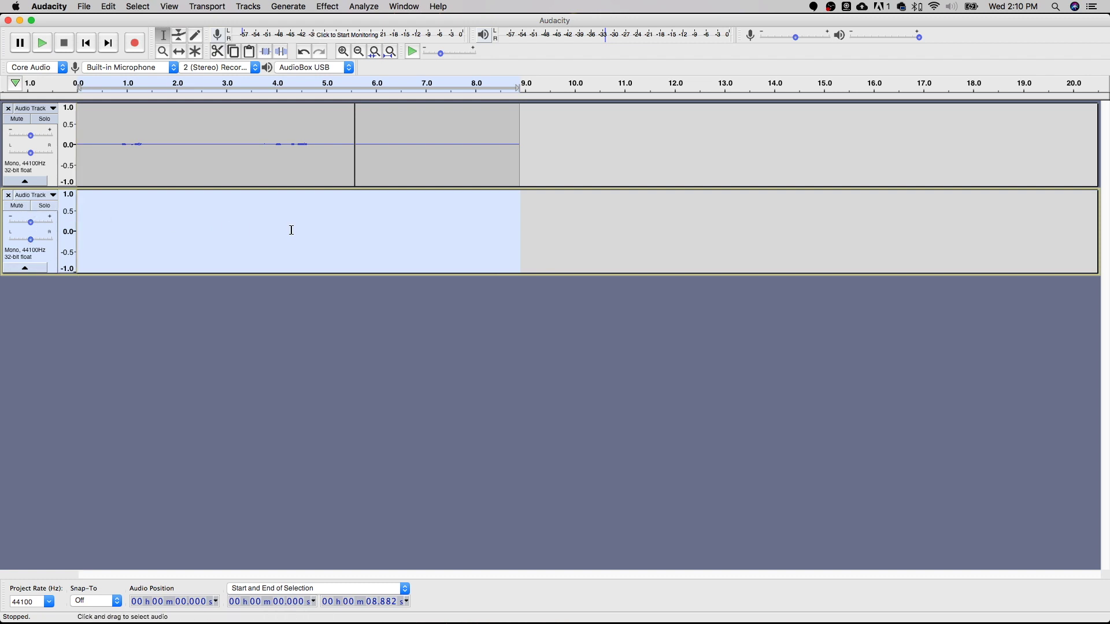
pyautogui.click(136, 45)
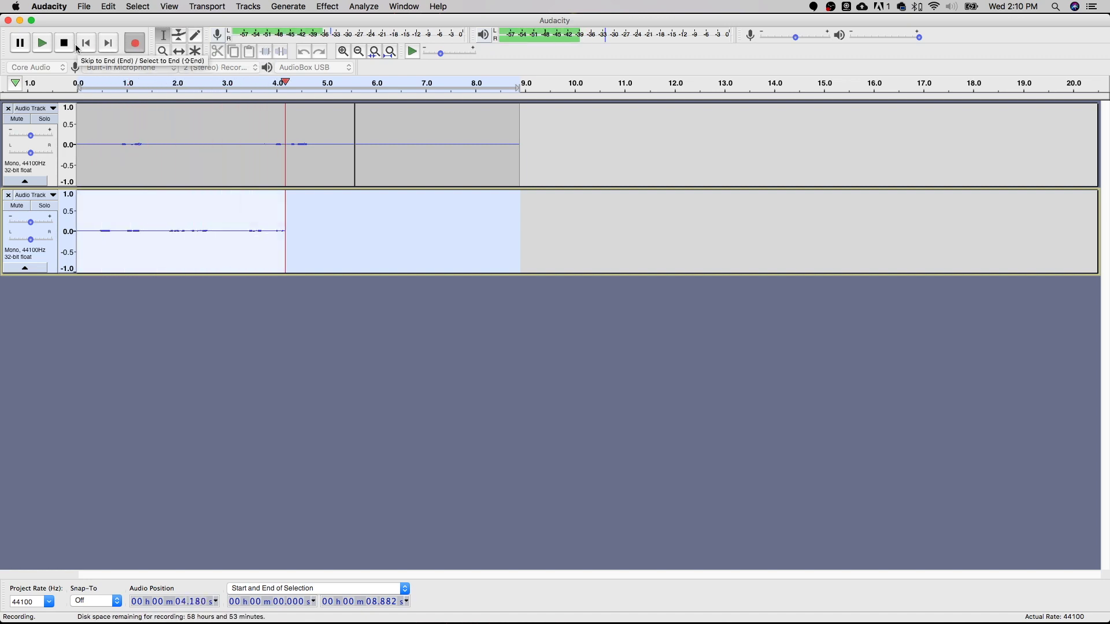
pyautogui.press('space')
pyautogui.click(340, 7)
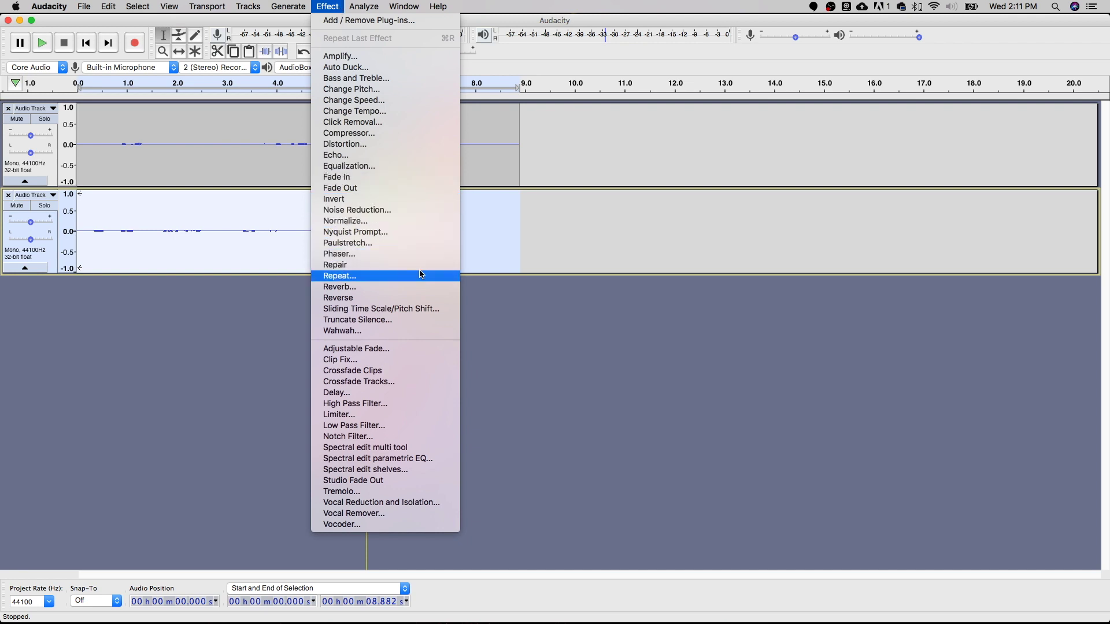
# Step: Choose Reverb from the Effect menu for the test recording
pyautogui.click(418, 287)
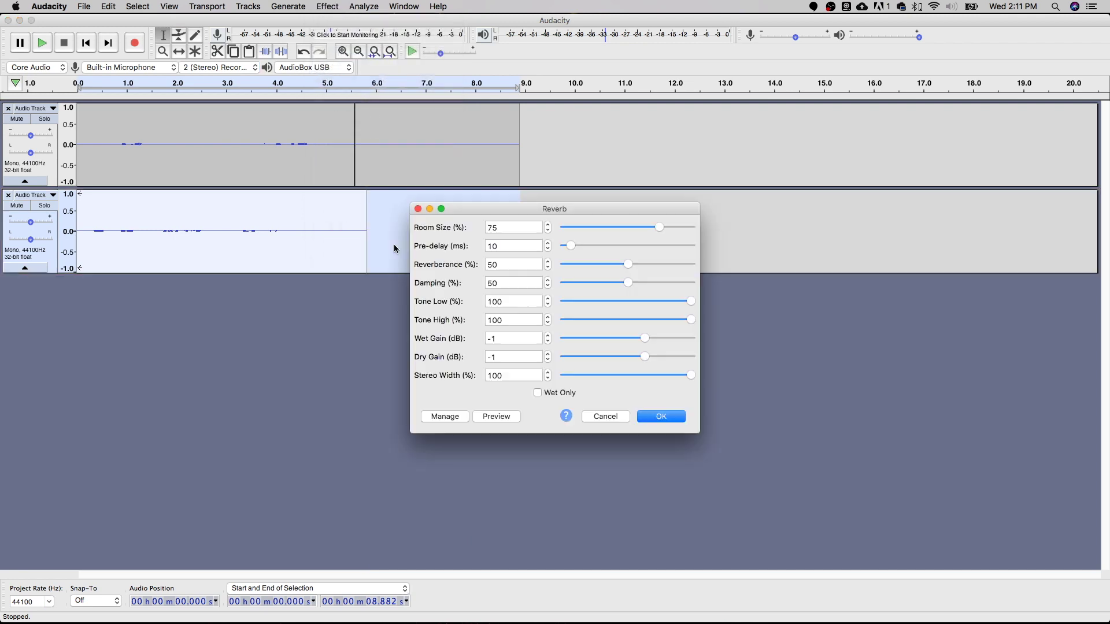